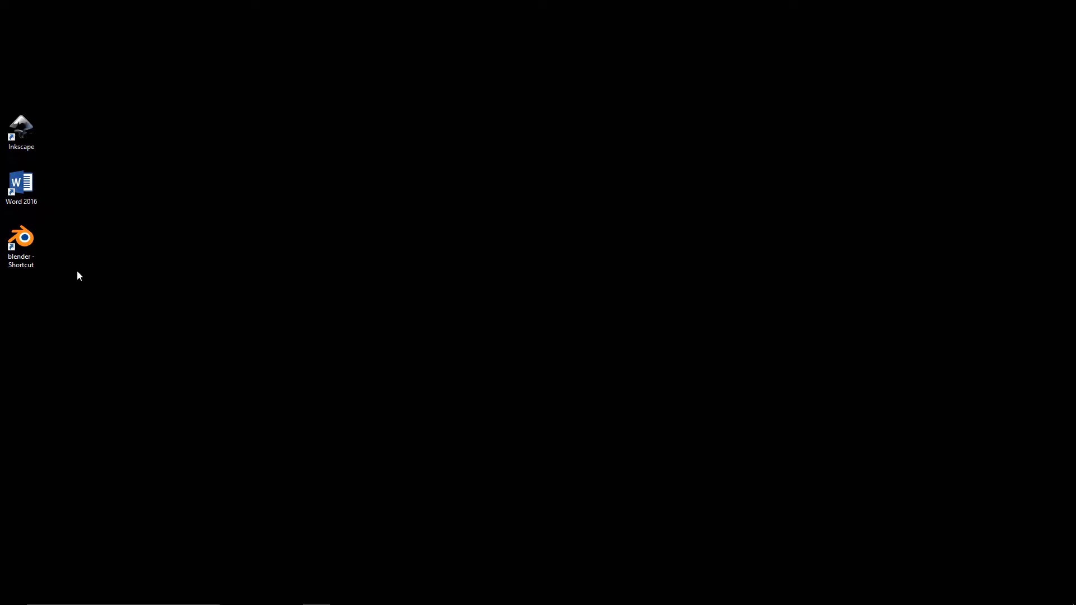
Open Blender, dismiss the splash screen and switch the screen layout to Video Editing.
double_click(21, 240)
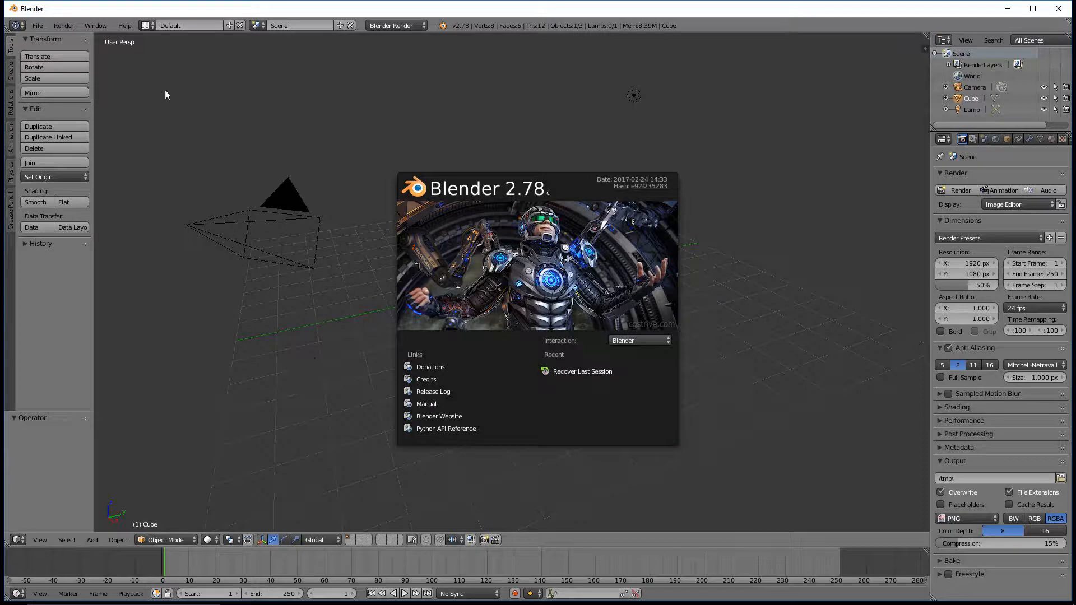
left_click(146, 28)
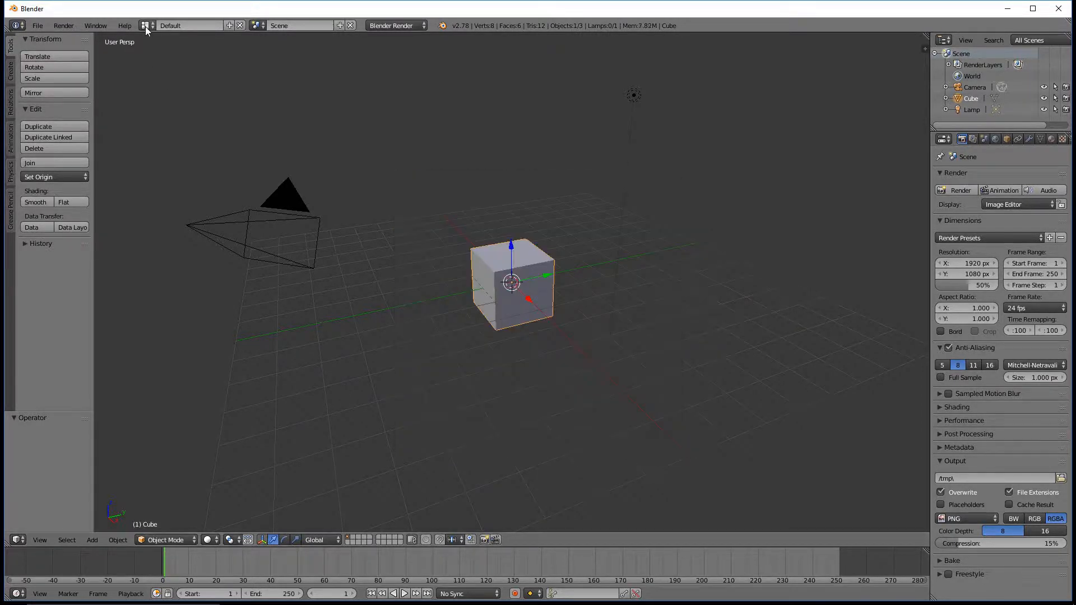
left_click(145, 27)
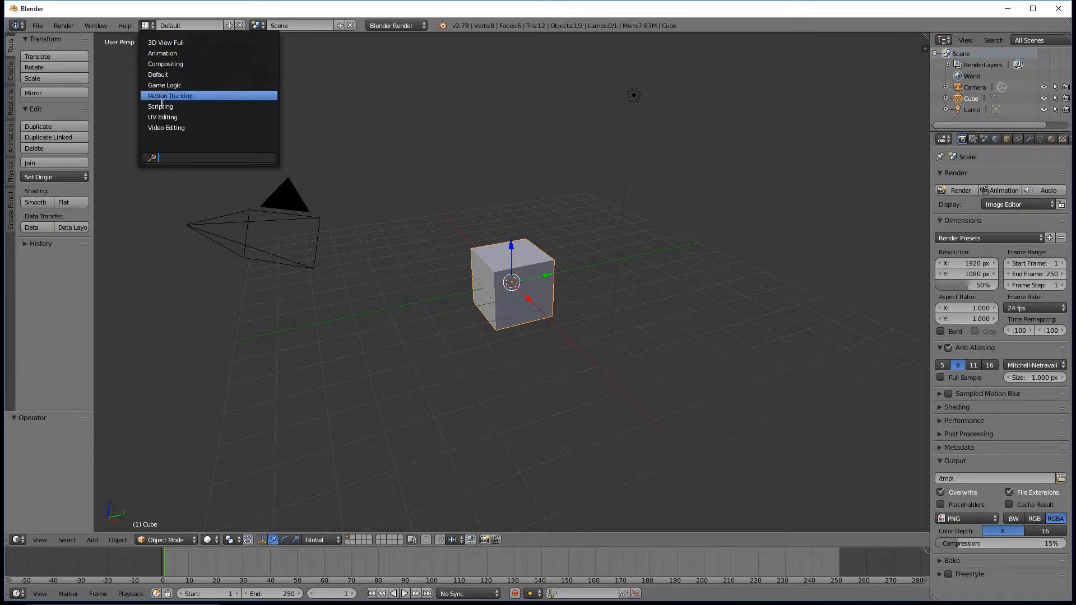
left_click(182, 128)
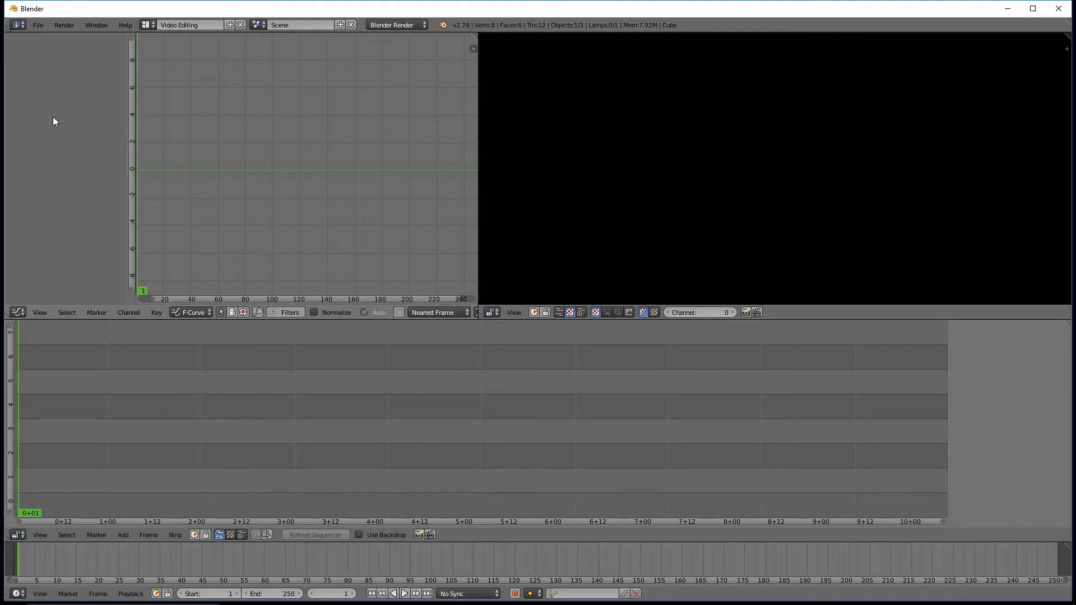
left_click(38, 26)
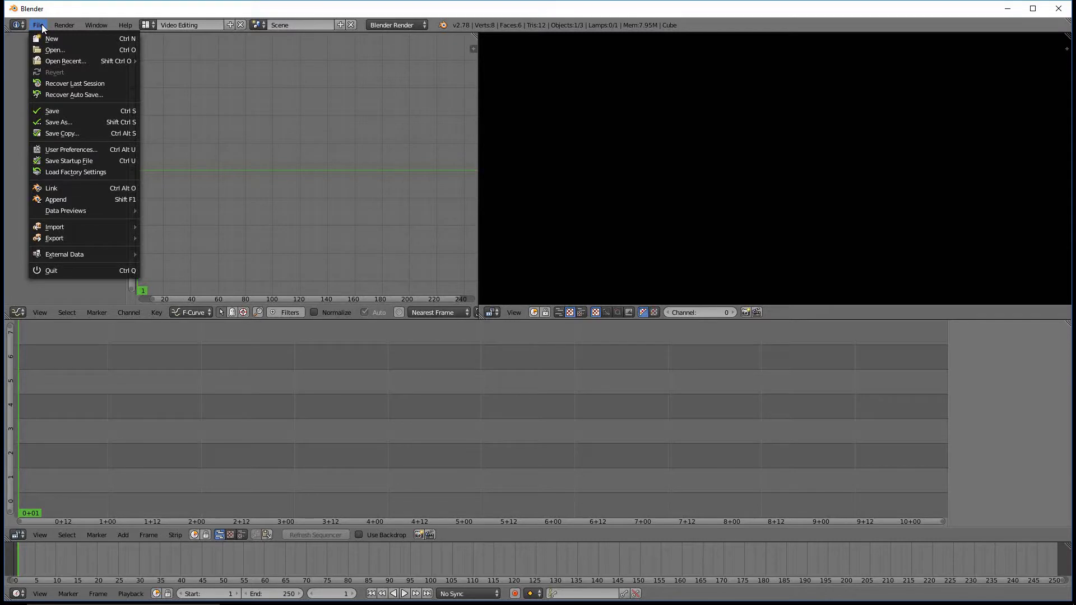
mouse_move(63, 28)
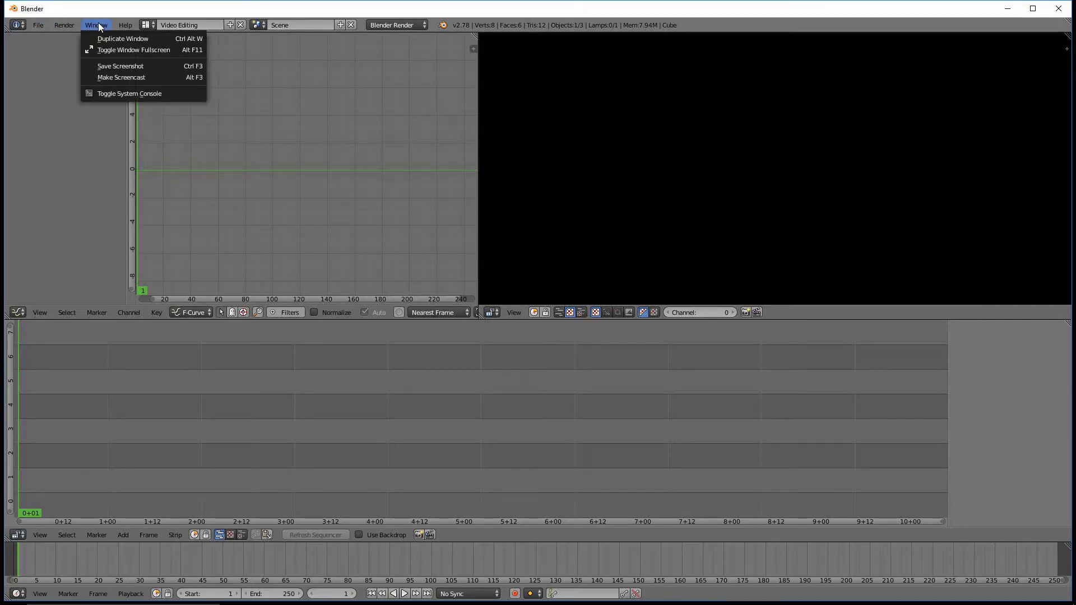
scroll(234, 415, "down", 3)
scroll(235, 414, "down", 2)
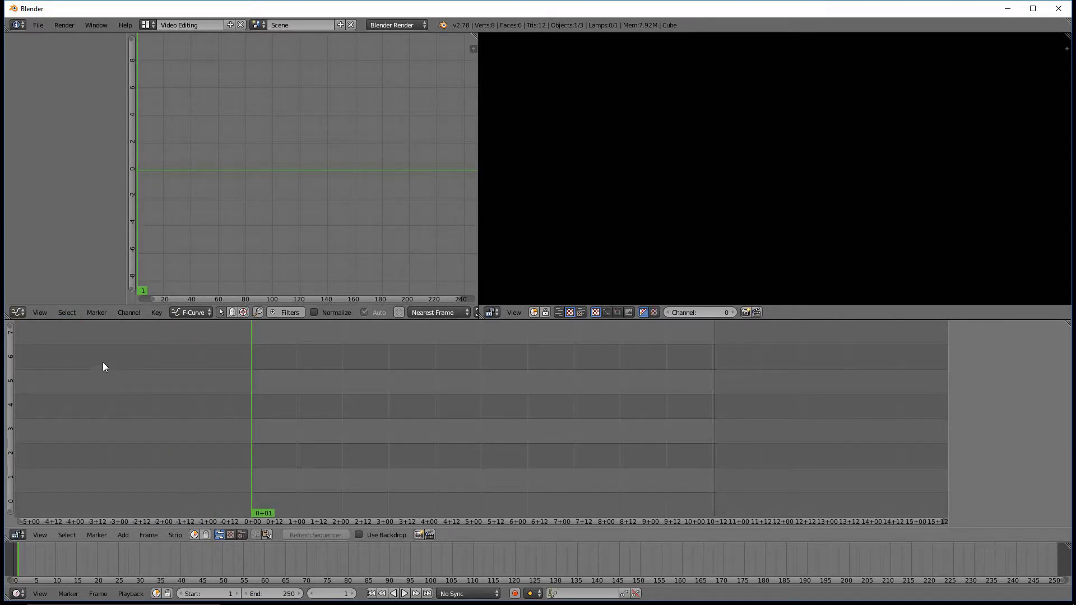
Change the graph editor area to a File Browser and open the reviews_software\icecream_screenrecorder\video_raw folder on drive D.
left_click(19, 312)
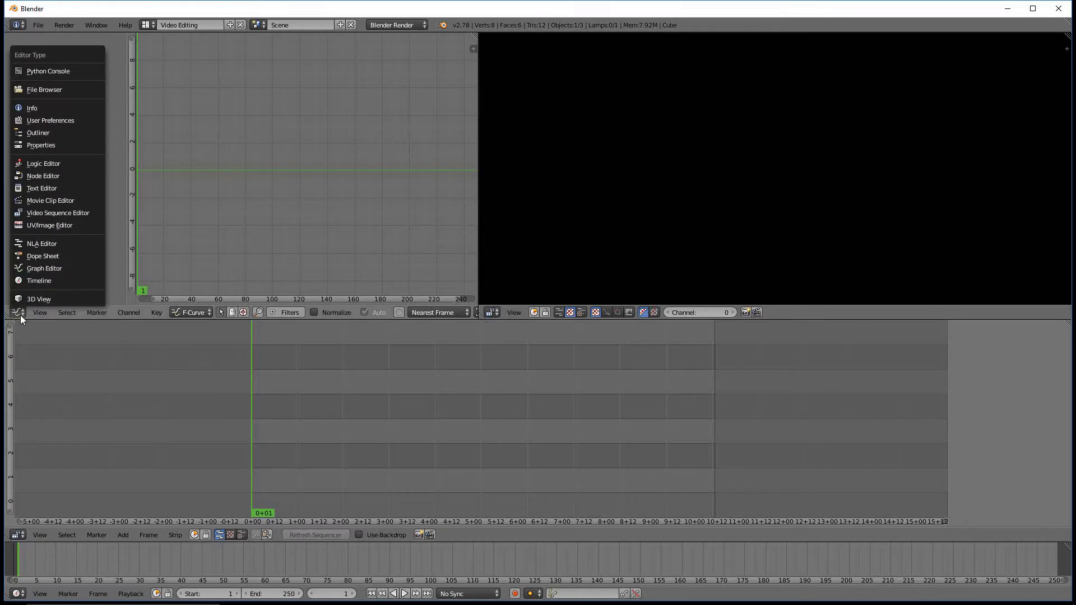
left_click(41, 88)
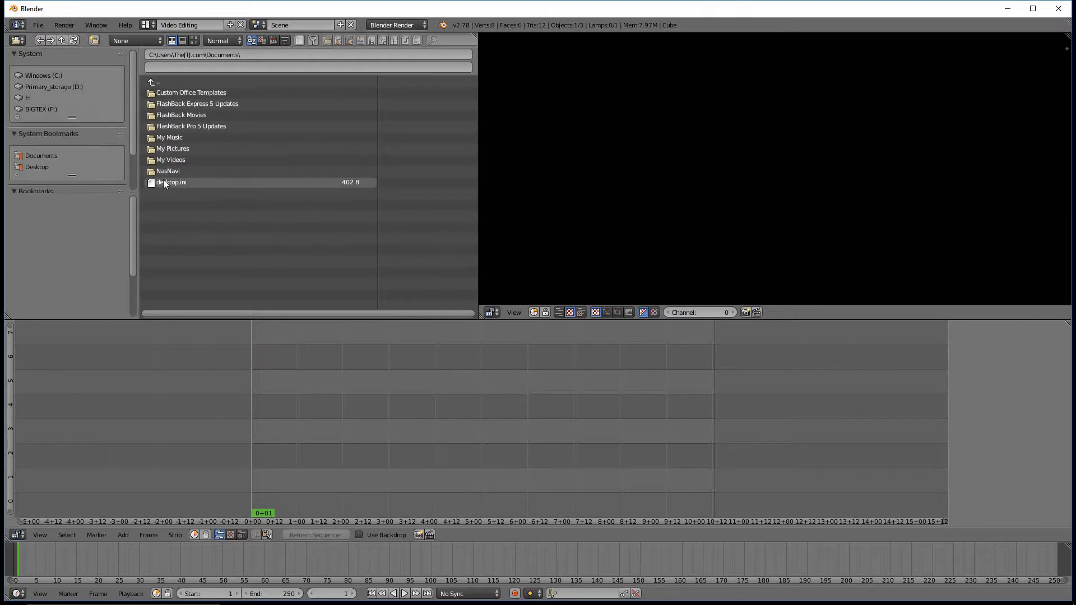
left_click(63, 85)
left_click(176, 205)
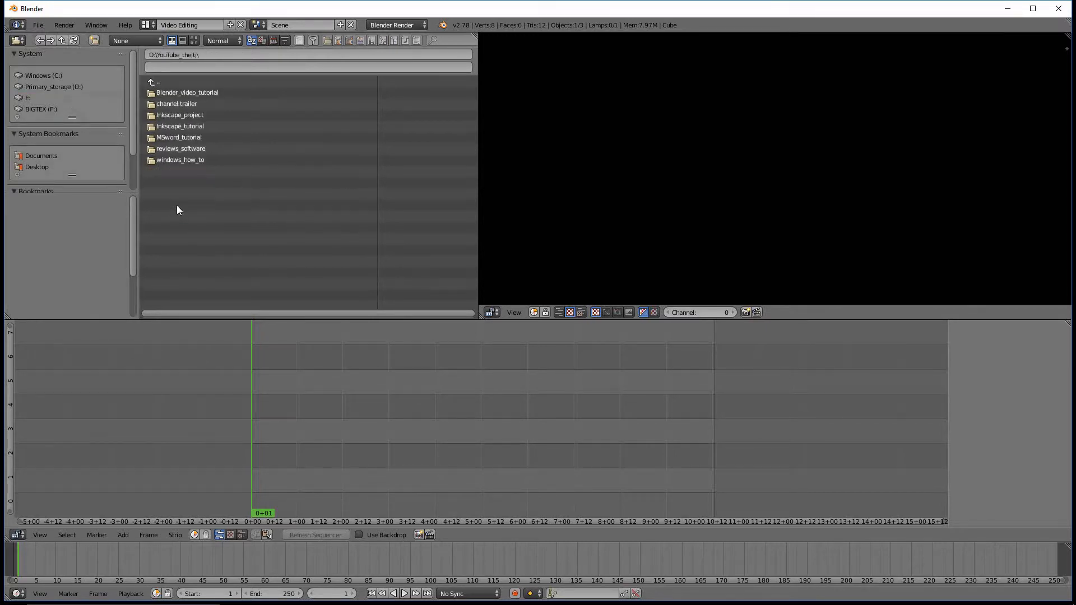
left_click(177, 148)
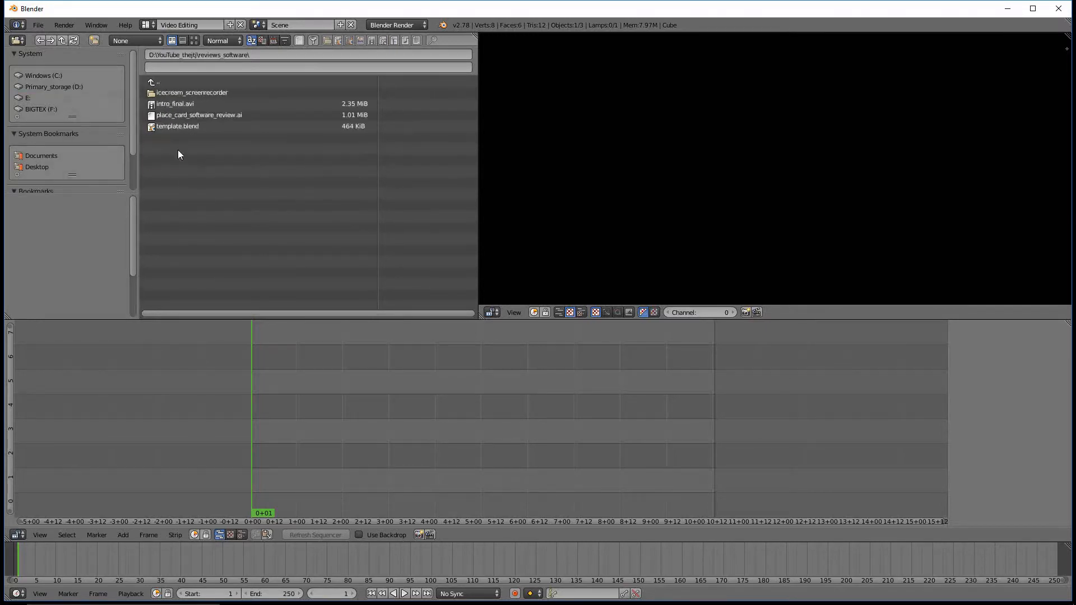
left_click(171, 92)
left_click(163, 92)
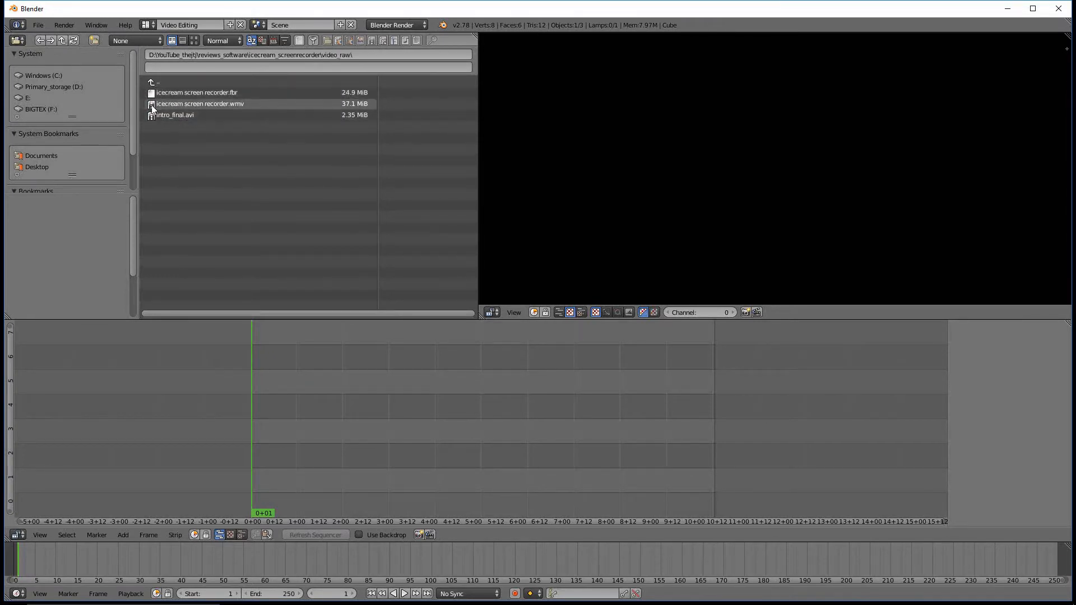
Add icecream screen recorder.wmv to the sequencer at frame 1, with its strips on channels 1 and 2.
left_click_drag(155, 105, 327, 409)
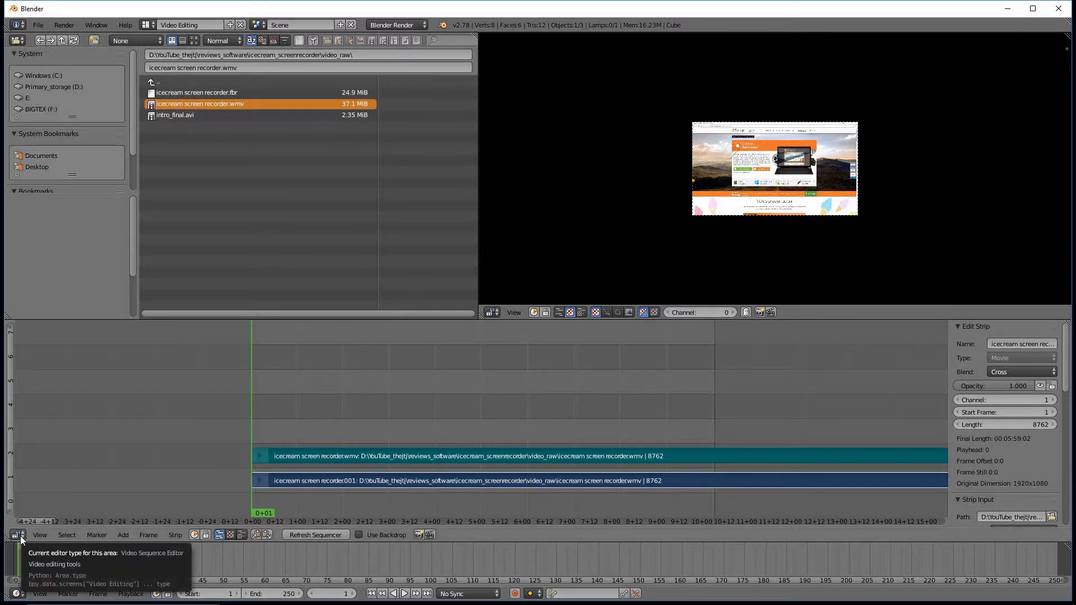
scroll(337, 431, "down", 4)
scroll(247, 427, "down", 10)
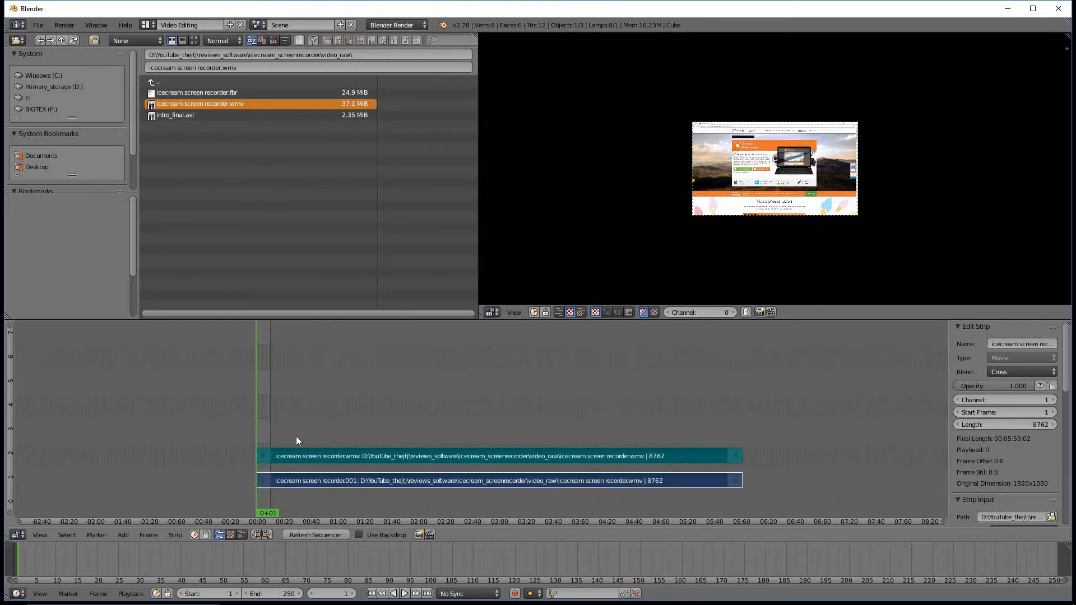
scroll(490, 456, "up", 2)
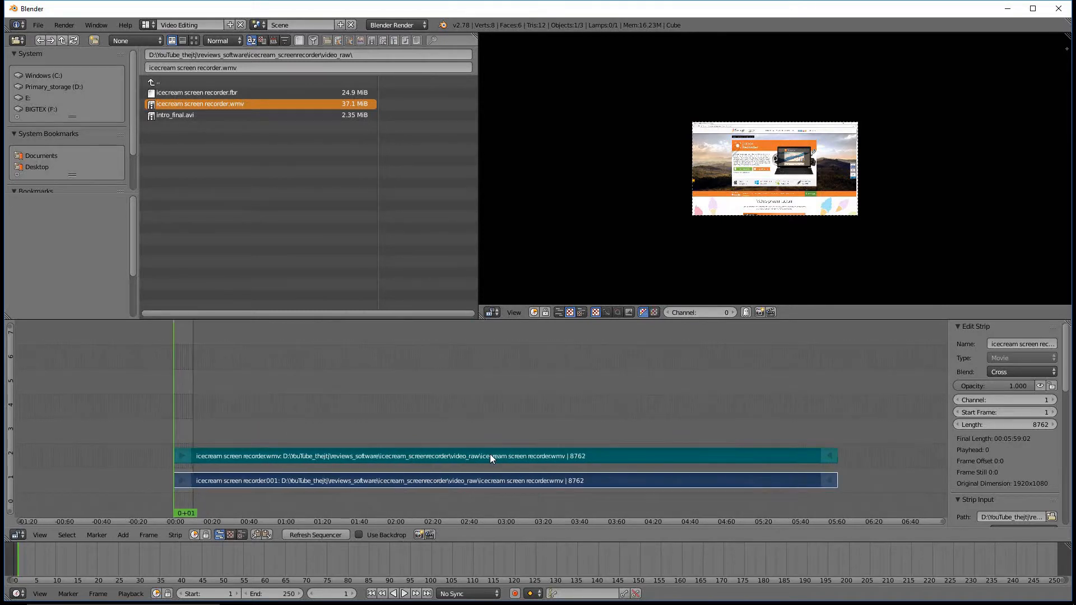
Enable Draw Waveform for the screen recording's audio strip.
right_click(489, 457)
scroll(987, 465, "down", 3)
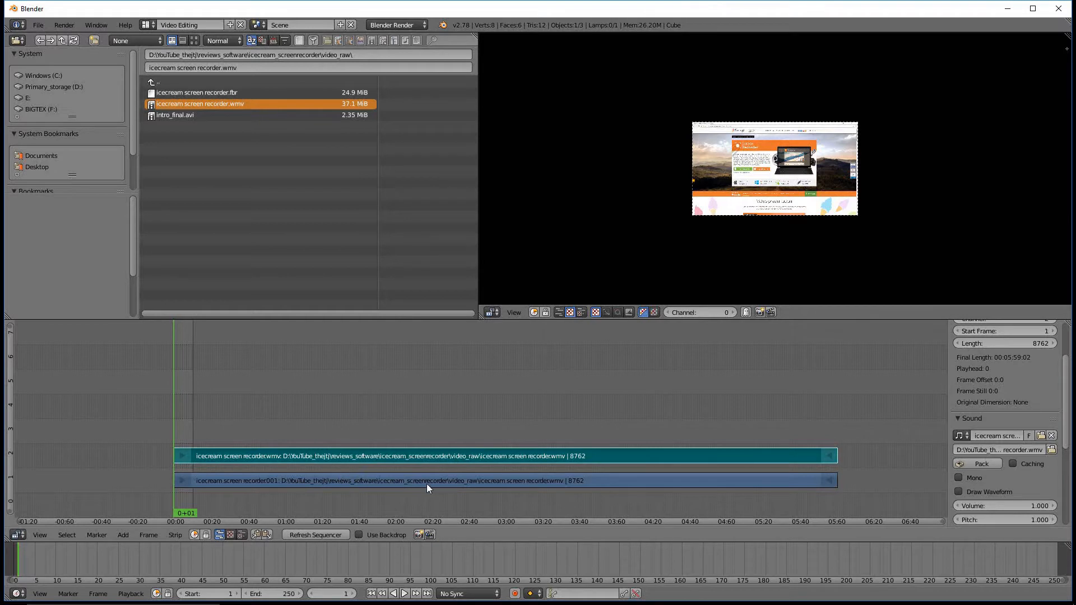
left_click(959, 493)
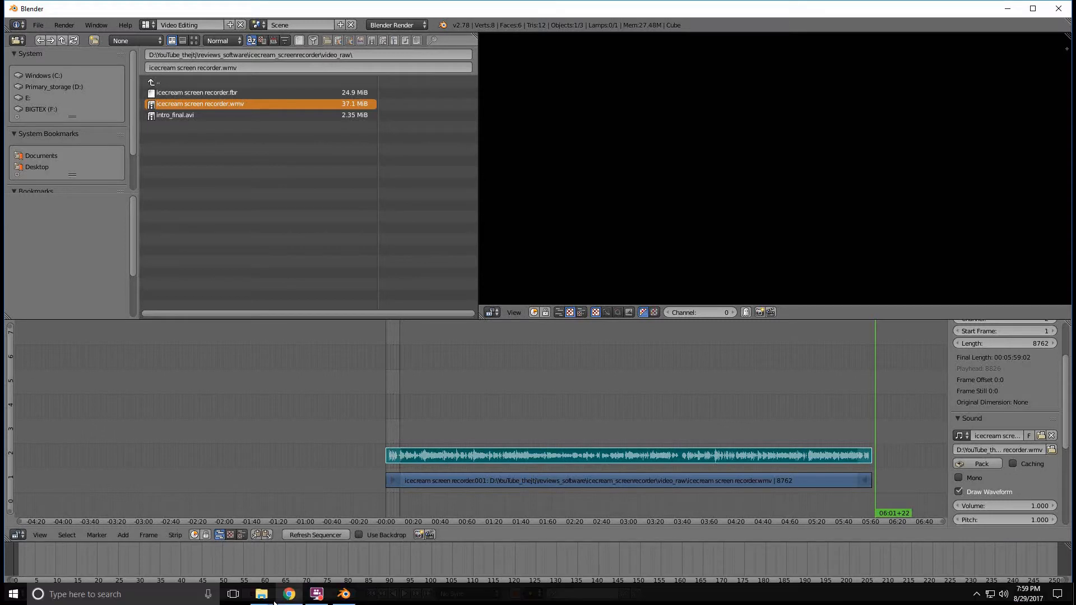
Set the timeline's end frame to 8827 so the range covers the whole recording.
left_click(351, 592)
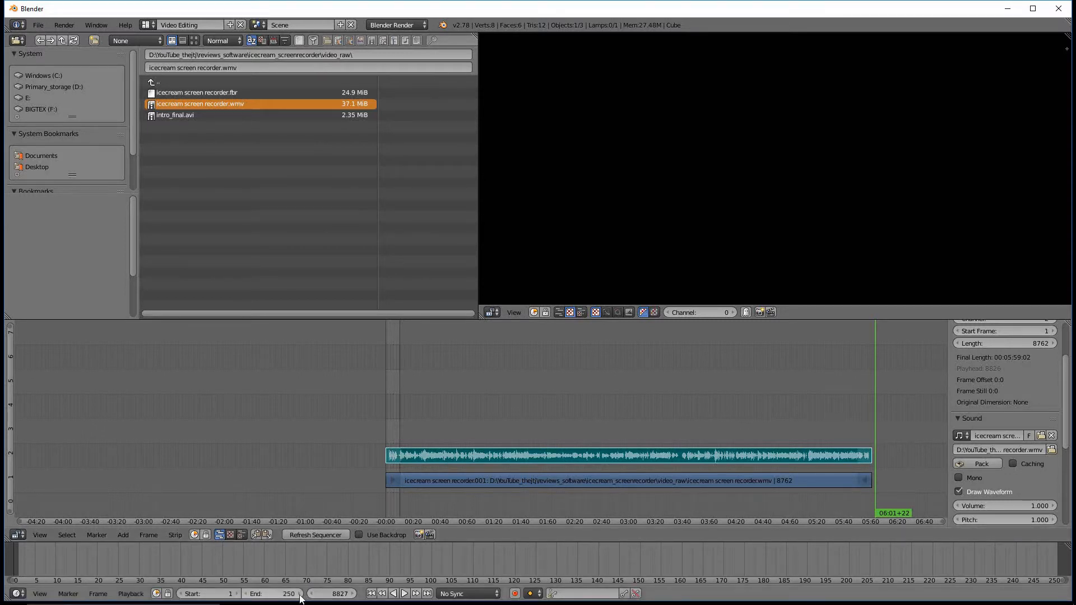
left_click(286, 595)
type("8827")
key("Return")
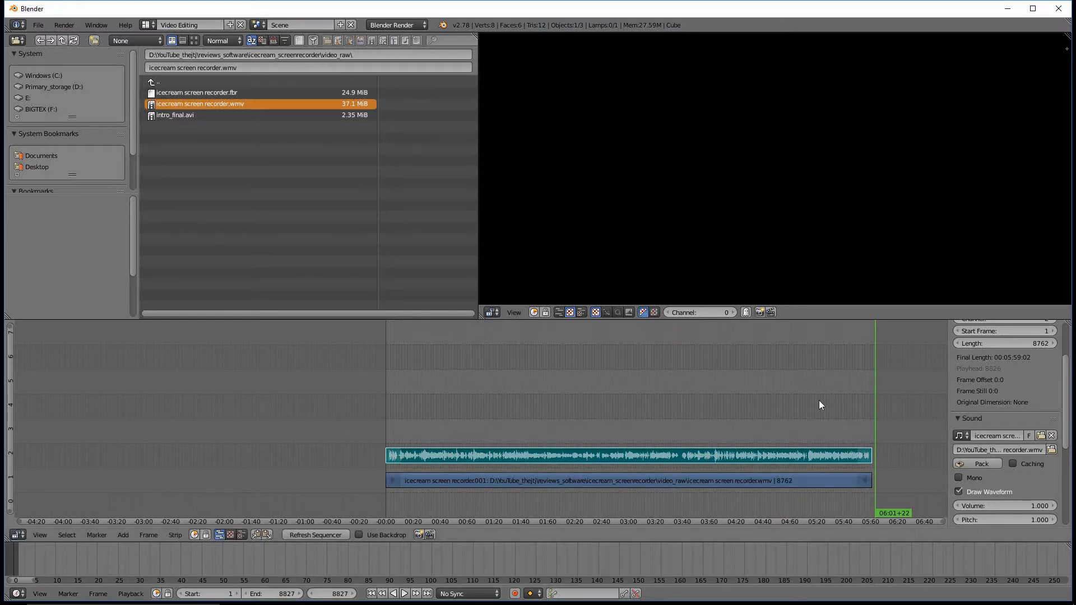
Move the playhead to about frame 121, fit all strips in the sequencer and enlarge the image in the video preview.
scroll(526, 467, "up", 2)
left_click(358, 432)
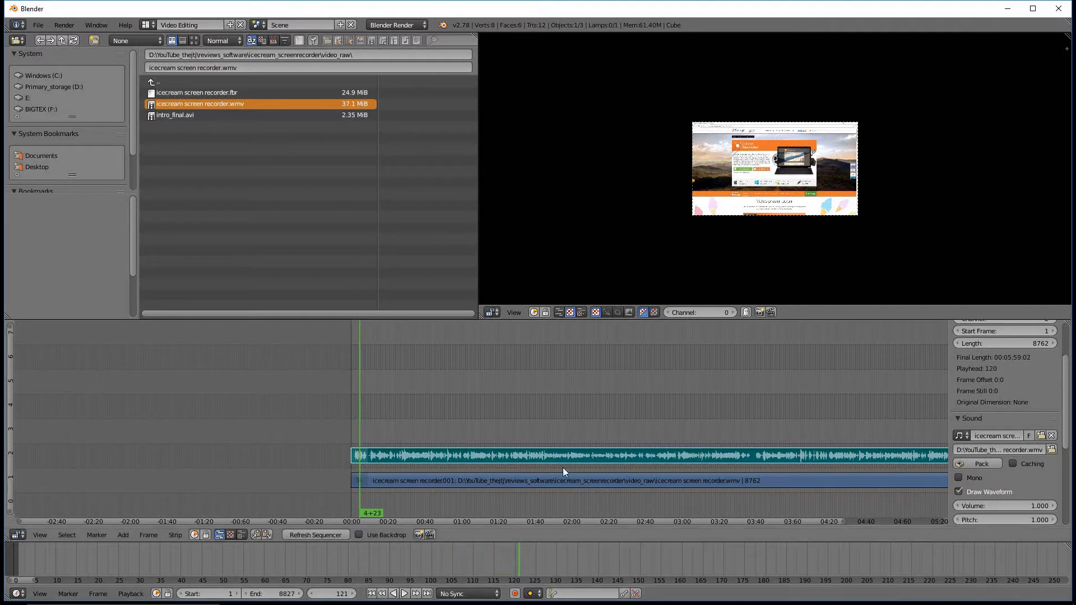
key("Home")
scroll(847, 195, "up", 1)
scroll(847, 195, "up", 3)
middle_click_drag(864, 196, 804, 200)
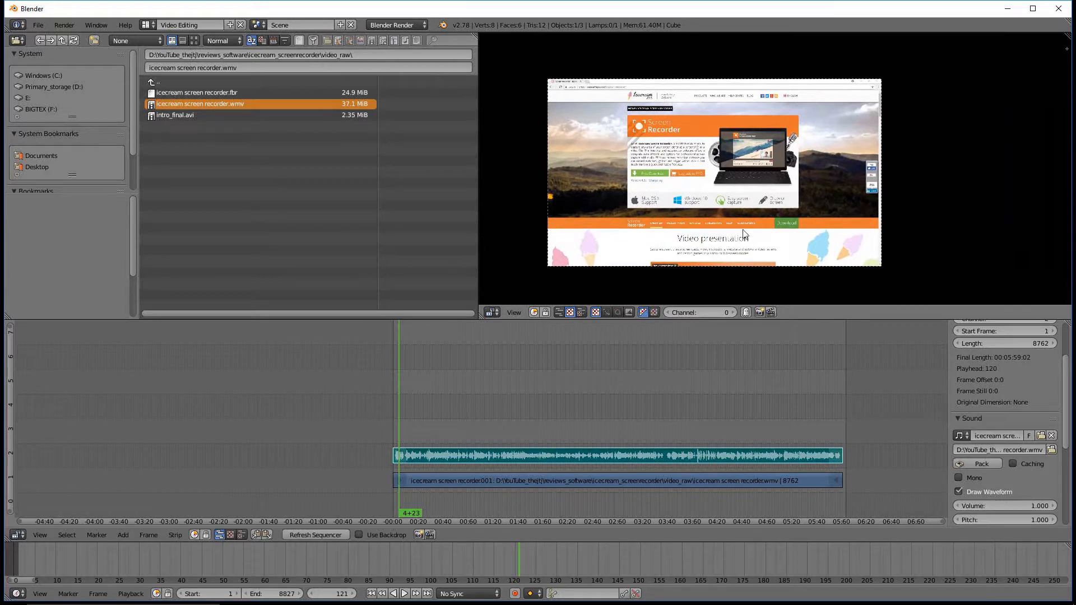
scroll(694, 227, "up", 2)
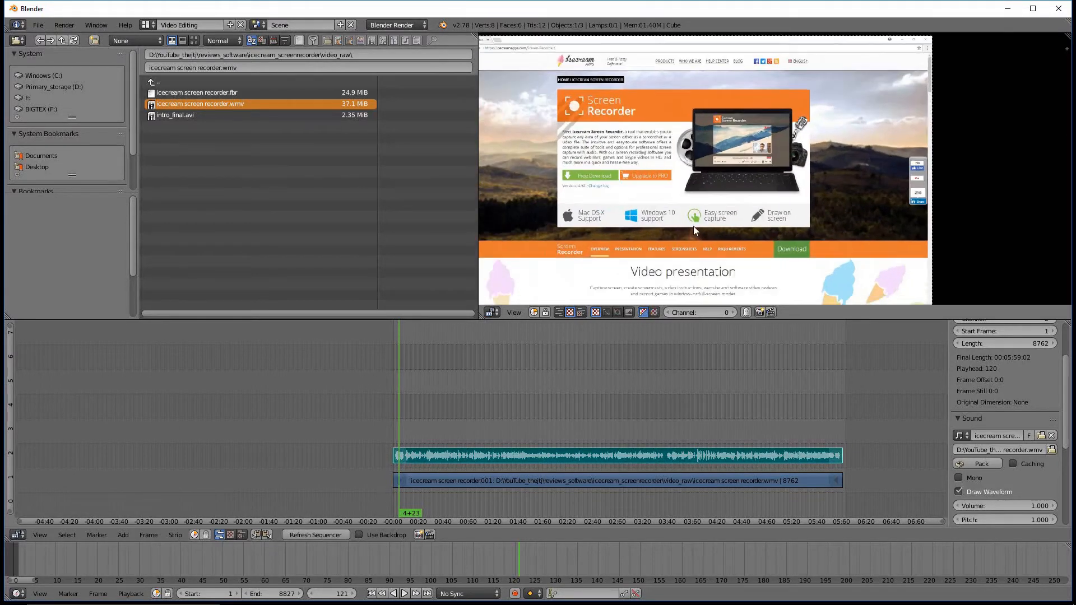
scroll(693, 226, "down", 2)
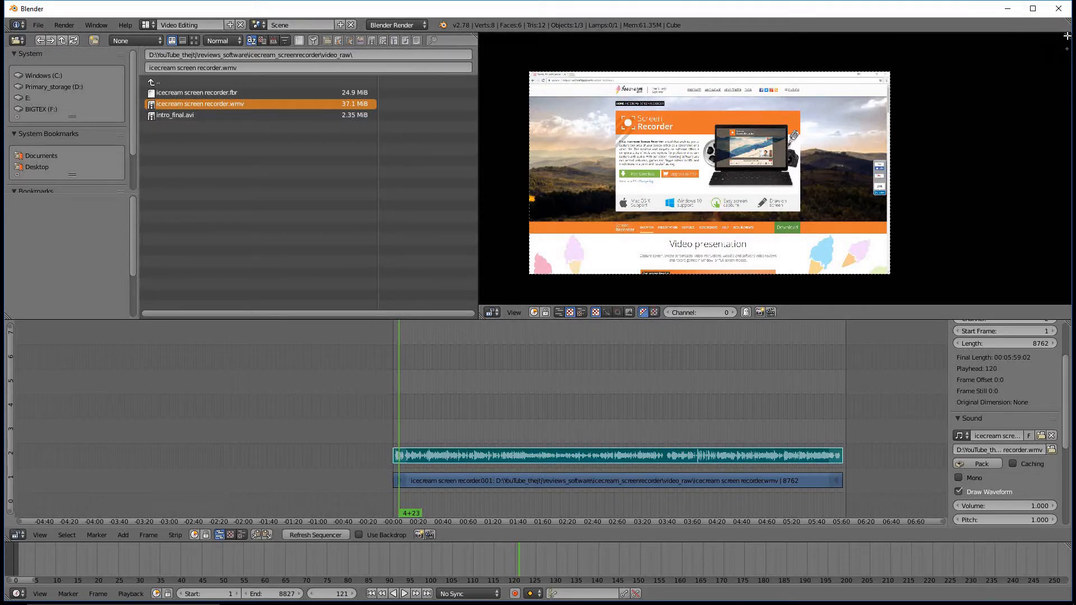
Split the video preview area into two side-by-side areas.
left_click_drag(1066, 35, 765, 147)
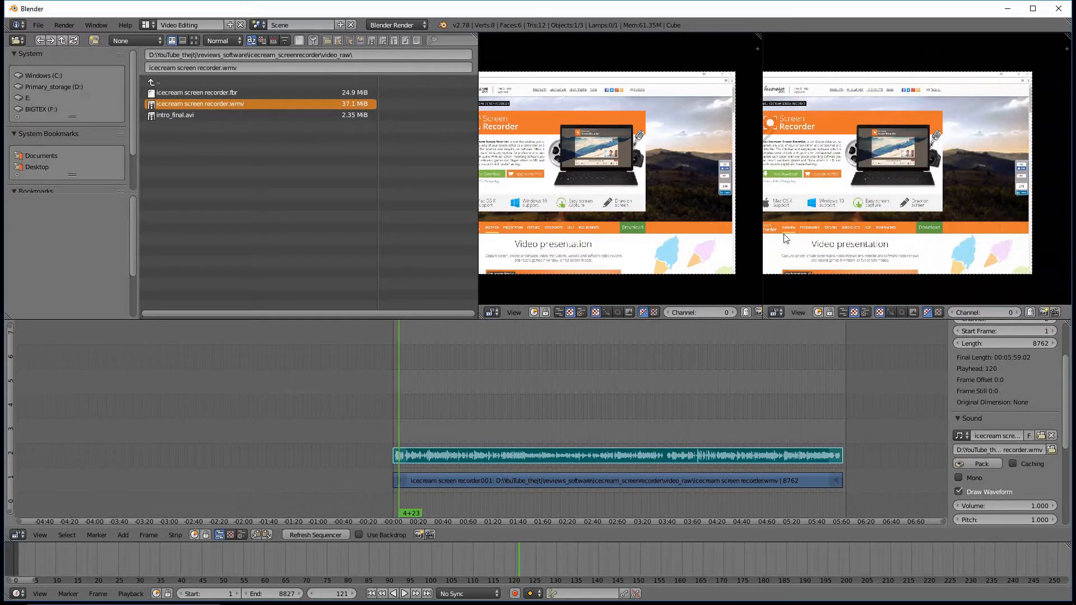
Try the new area beside the preview as a Text Editor and as an NLA Editor.
left_click(775, 314)
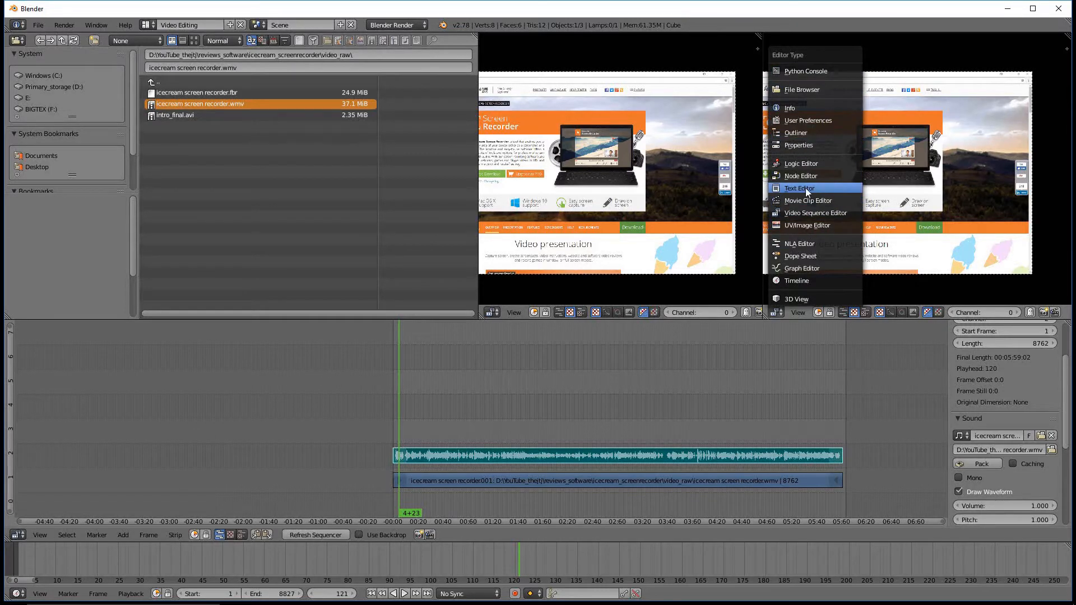
left_click(805, 187)
left_click(777, 314)
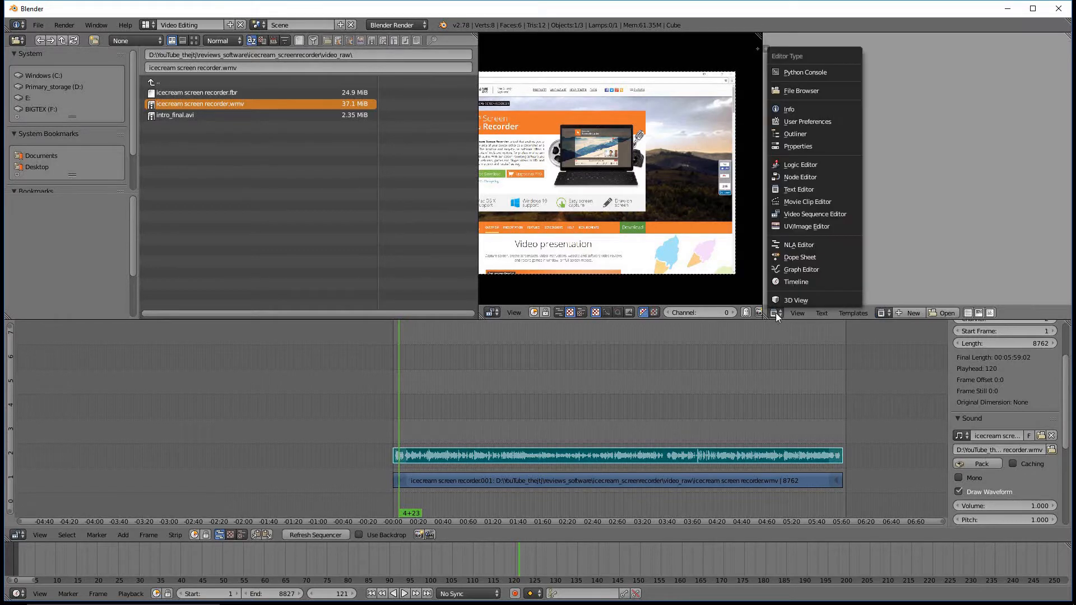
left_click(791, 247)
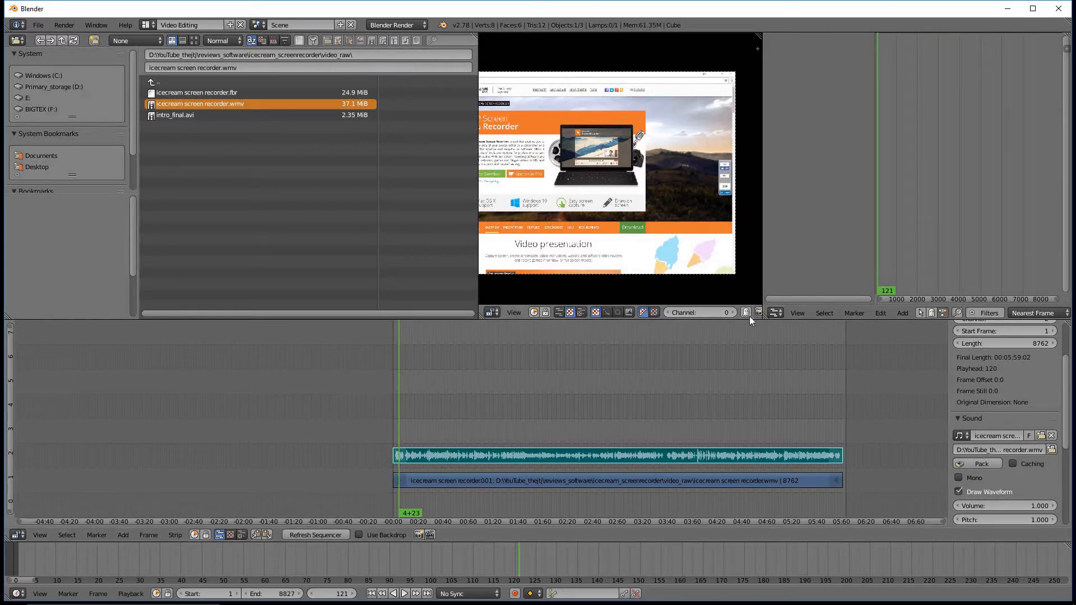
Change the new area beside the preview to the Properties editor.
left_click(778, 312)
left_click(785, 283)
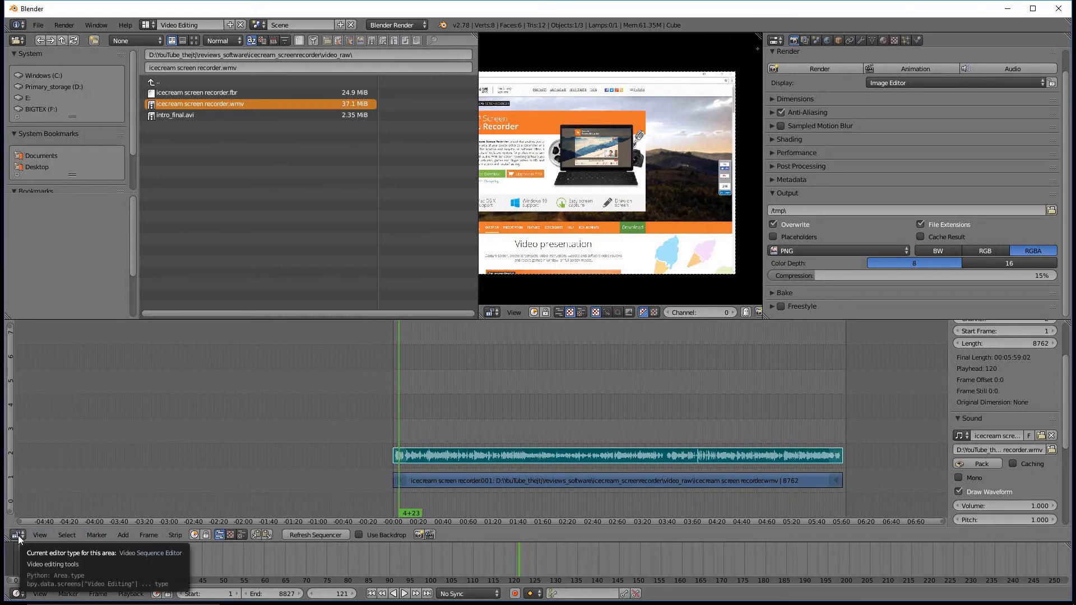
left_click(123, 537)
mouse_move(177, 536)
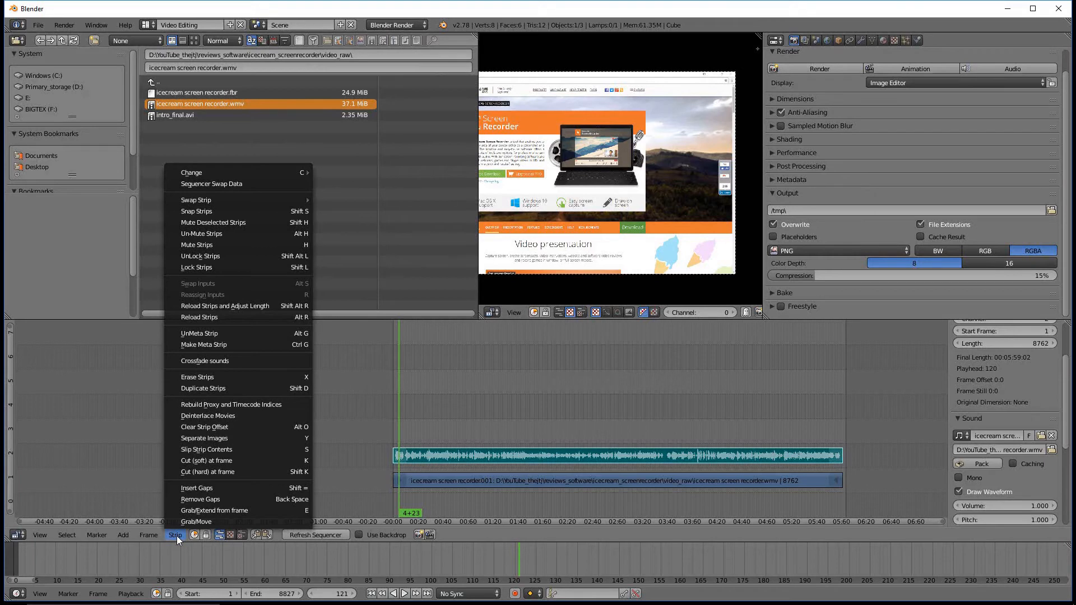